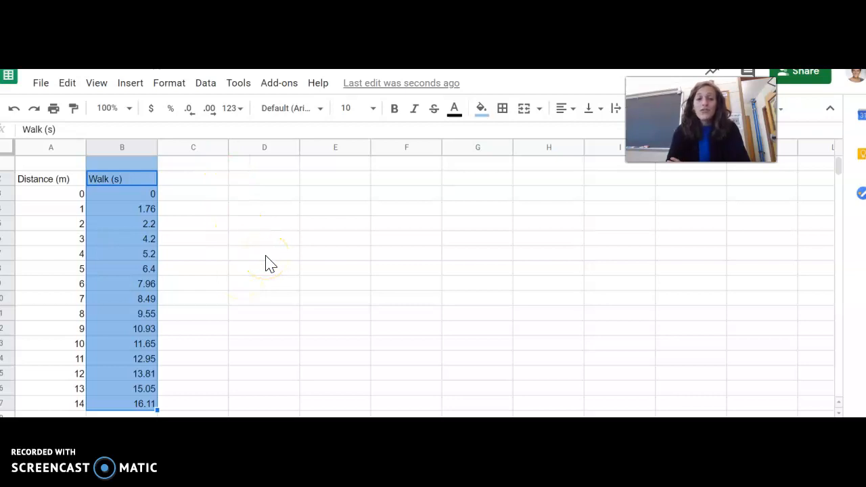
# - Insert a scatter chart of the Walk (s) data in B2:B17 and move it clear of the data columns
pyautogui.click(133, 84)
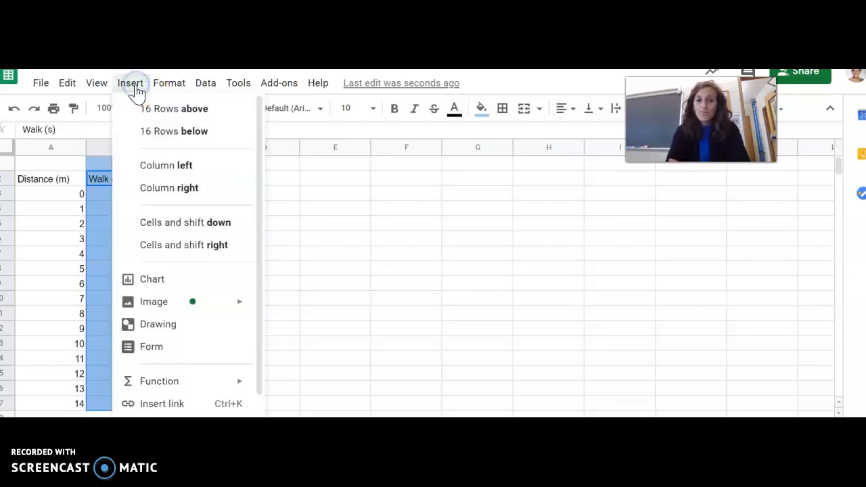
pyautogui.click(169, 288)
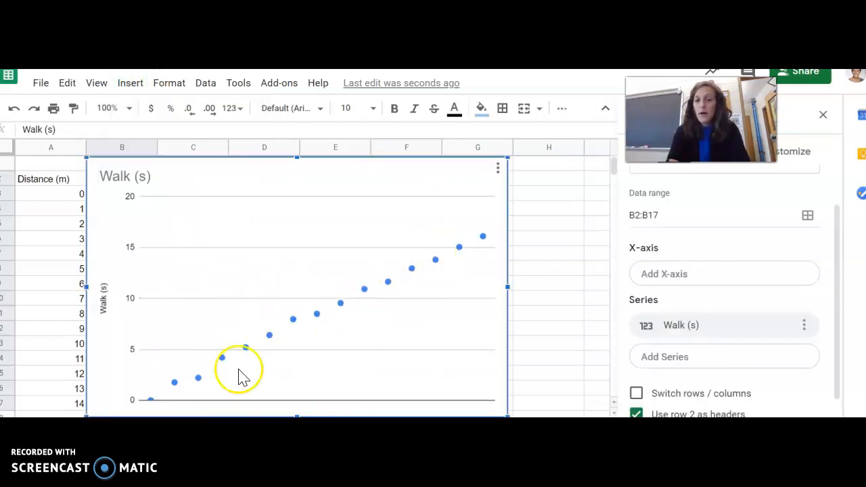
pyautogui.moveTo(325, 169); pyautogui.dragTo(411, 168)
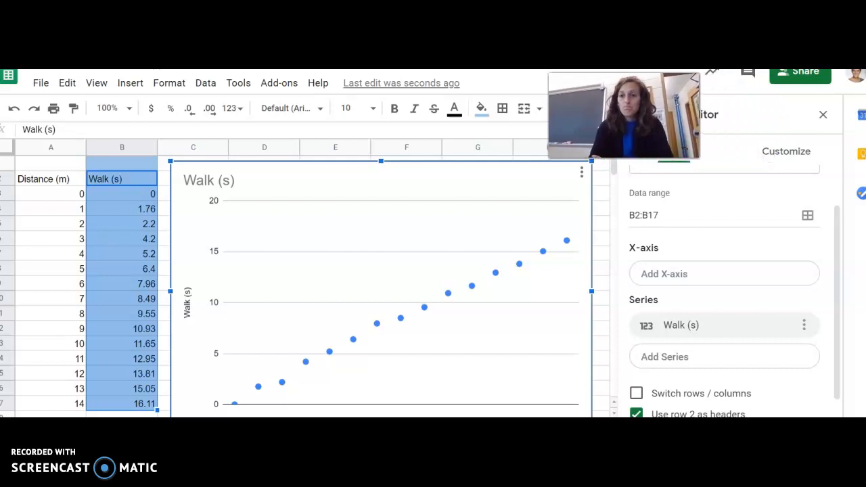
pyautogui.scroll(2, 718, 218)
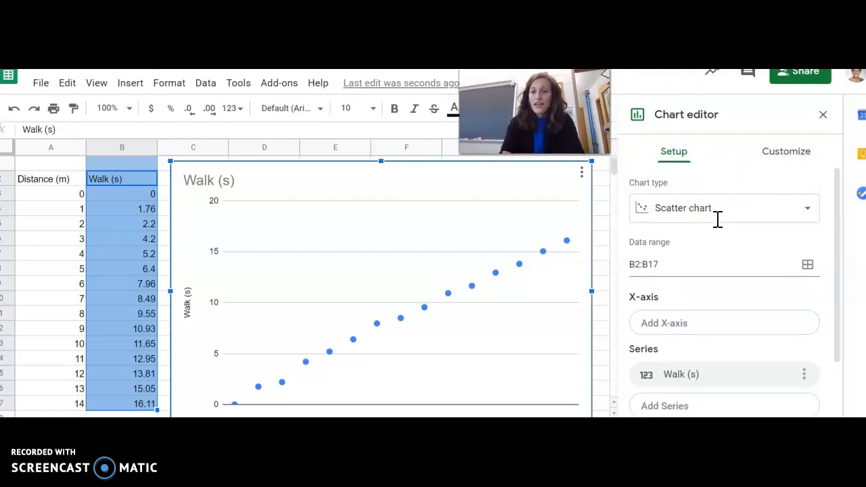
pyautogui.click(767, 215)
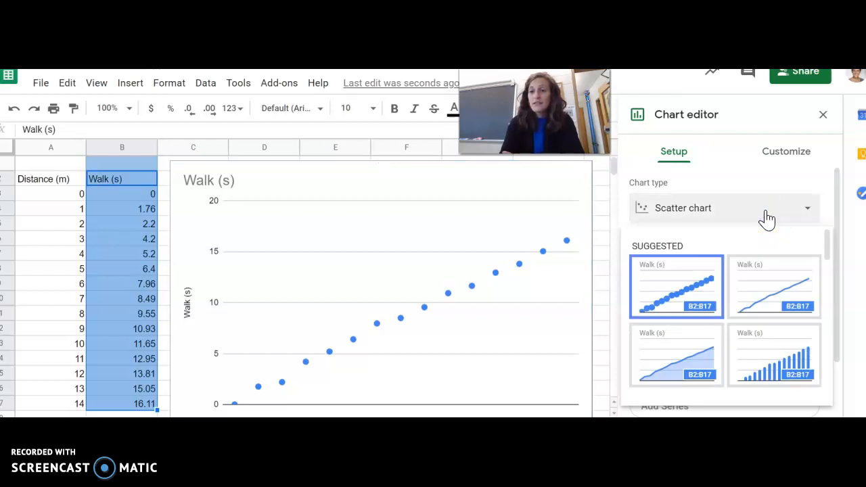
pyautogui.click(767, 216)
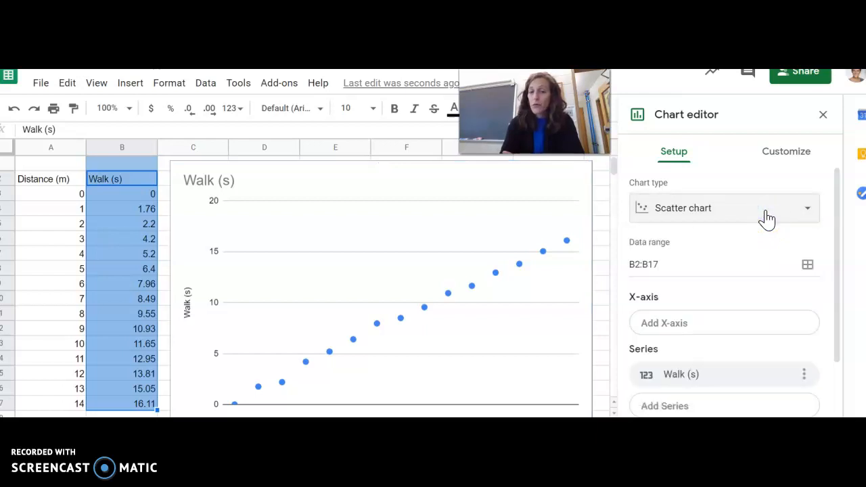
pyautogui.click(729, 264)
pyautogui.scroll(-2, 730, 264)
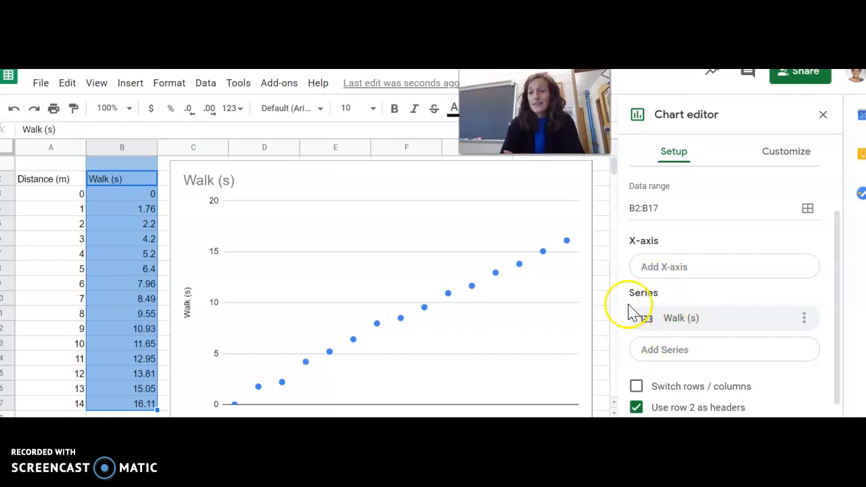
# - Try to assign the Walk (s) column as the chart's X-axis by selecting its cells
pyautogui.click(673, 270)
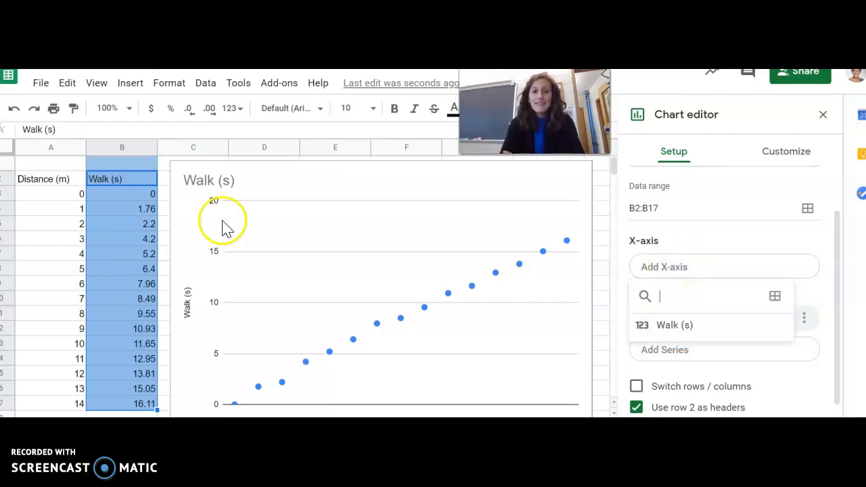
pyautogui.moveTo(131, 178); pyautogui.dragTo(121, 355)
pyautogui.moveTo(118, 392); pyautogui.dragTo(120, 403)
pyautogui.click(514, 251)
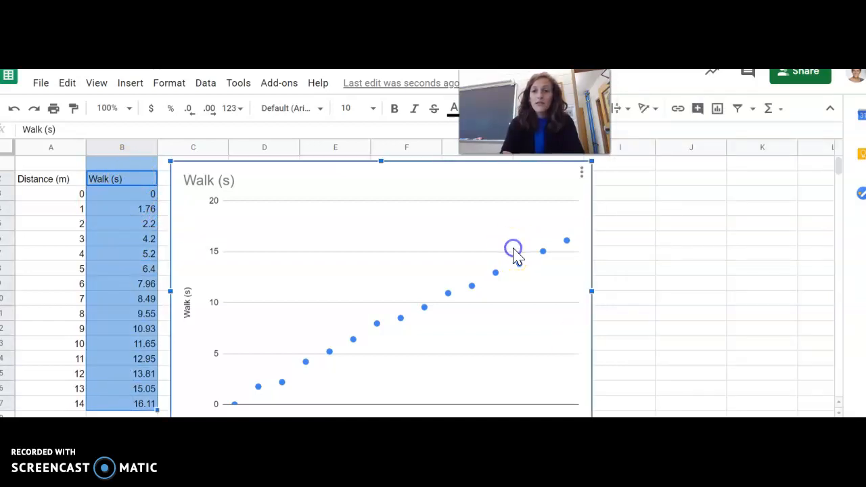
pyautogui.scroll(1, 718, 193)
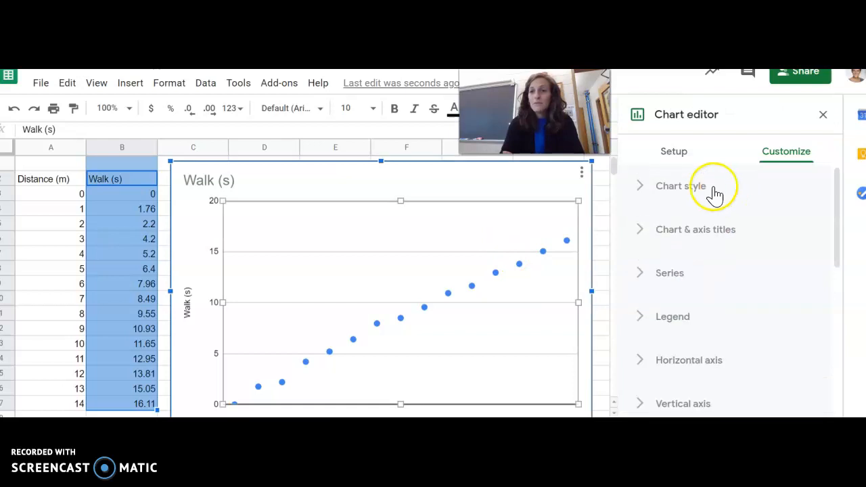
# - Set the chart's X-axis to the Walk (s) data range Sheet4!B2:B17
pyautogui.click(676, 150)
pyautogui.scroll(-1, 727, 267)
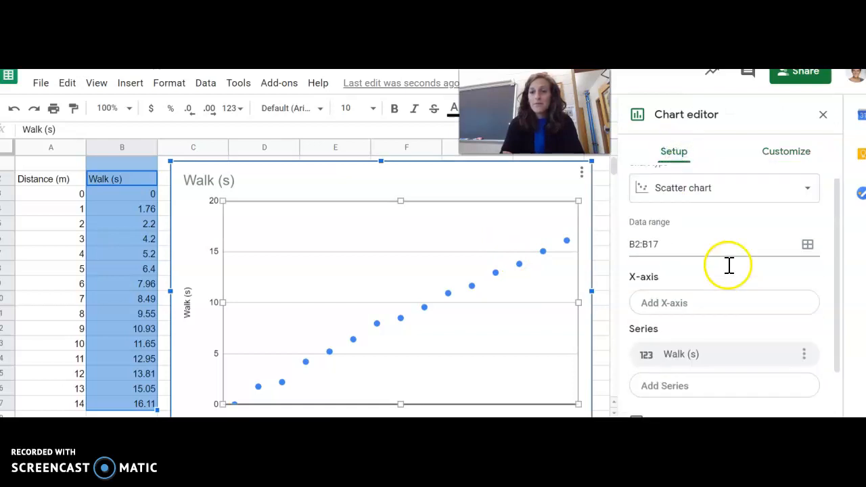
pyautogui.click(711, 283)
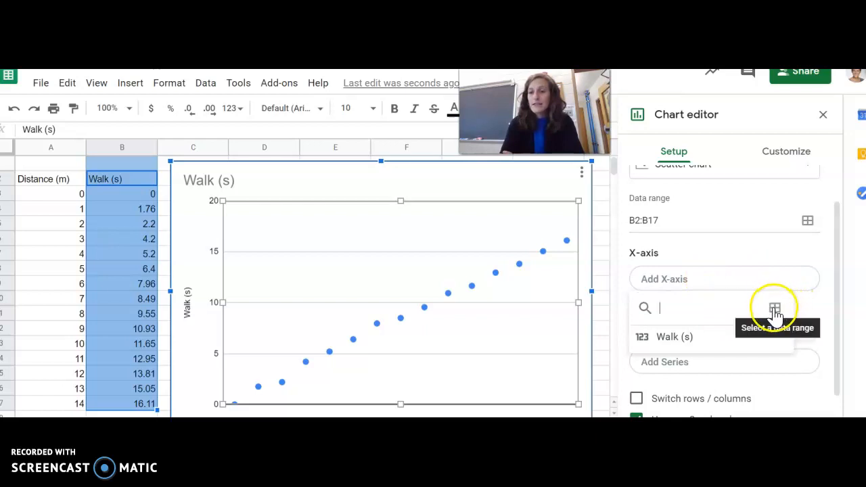
pyautogui.click(776, 310)
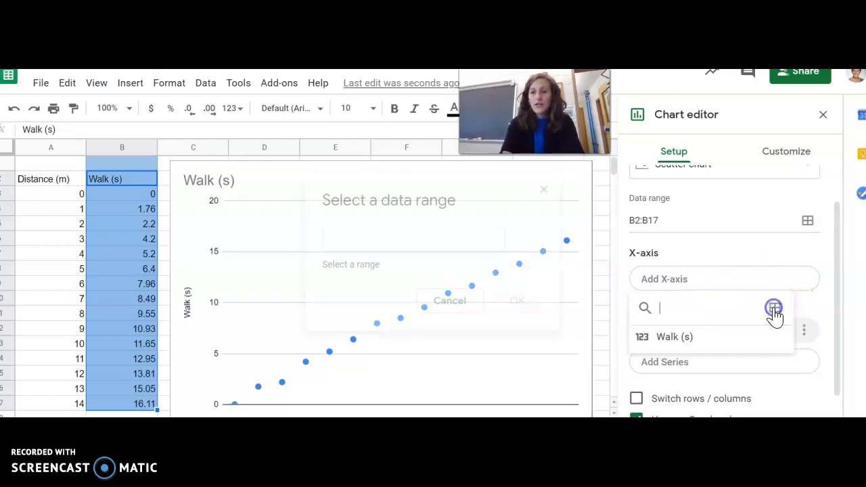
pyautogui.click(340, 238)
pyautogui.moveTo(132, 179); pyautogui.dragTo(123, 392)
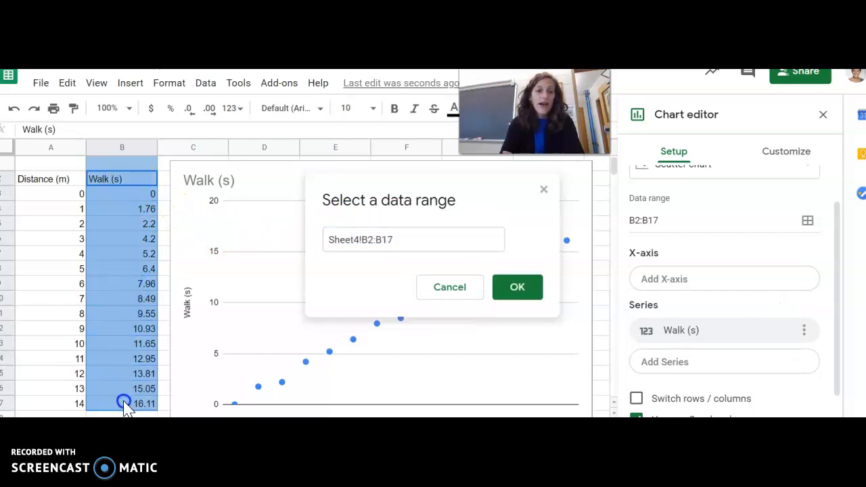
pyautogui.click(516, 291)
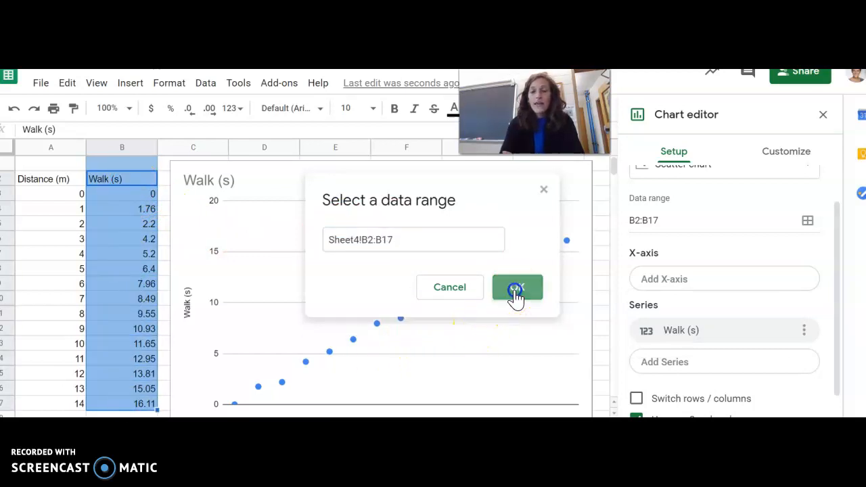
pyautogui.click(746, 287)
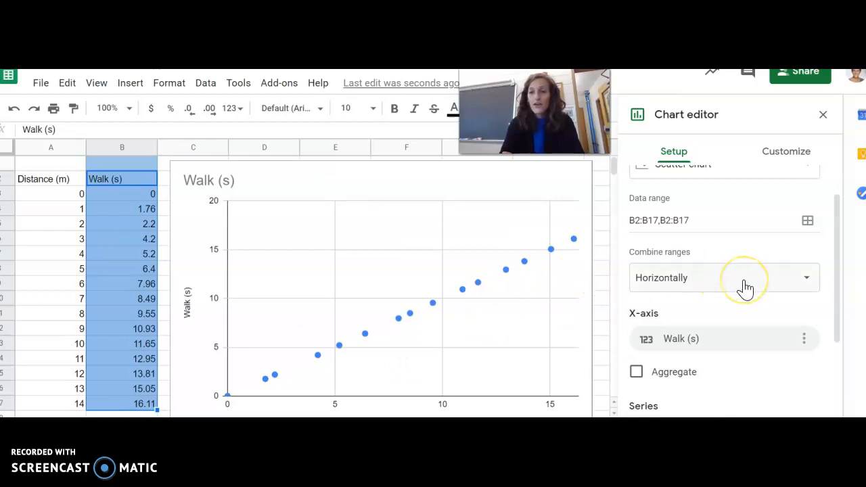
# - Change the chart's series to the Distance (m) data range Sheet4!A2:A17
pyautogui.scroll(-3, 746, 287)
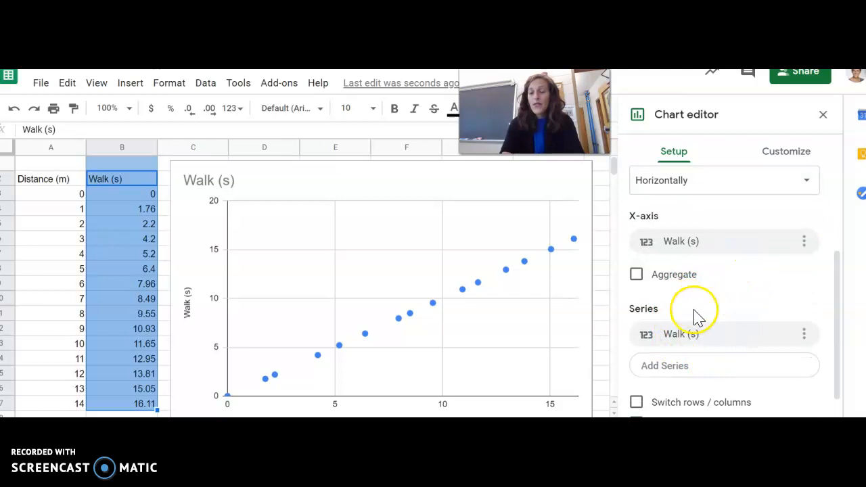
pyautogui.click(805, 334)
pyautogui.click(774, 337)
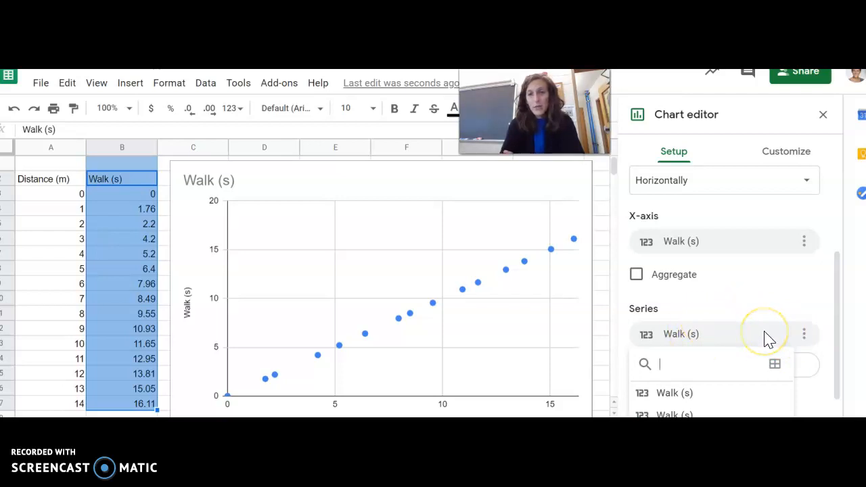
pyautogui.click(780, 372)
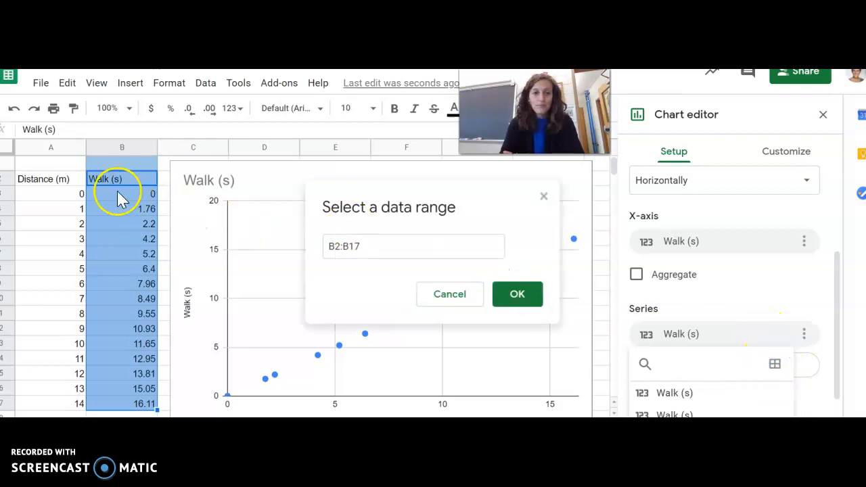
pyautogui.moveTo(62, 182); pyautogui.dragTo(41, 406)
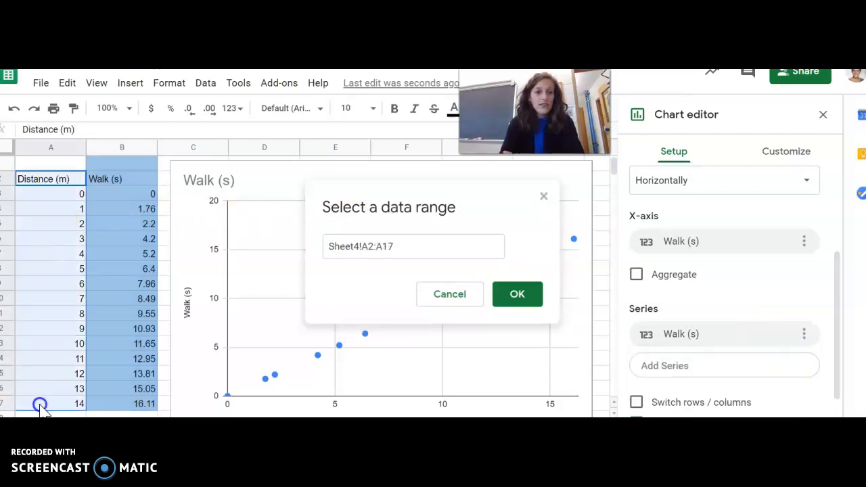
pyautogui.click(514, 294)
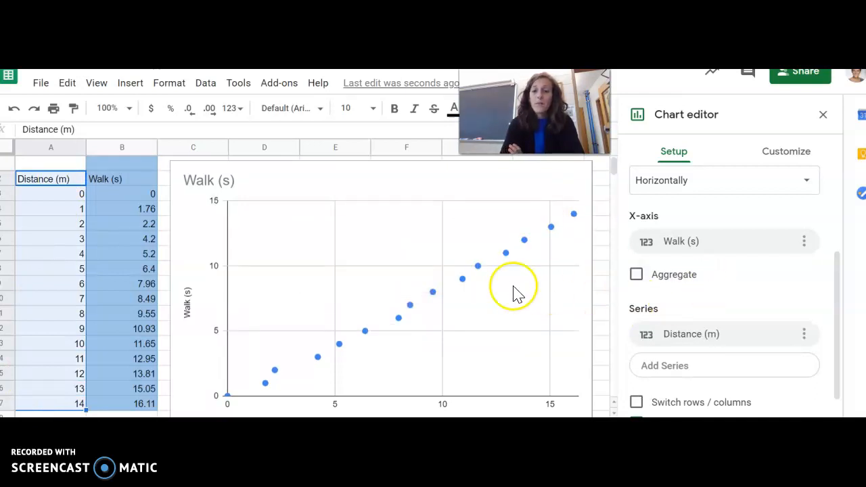
# - Change the chart title to "Position v. Time"
pyautogui.scroll(-2, 509, 291)
pyautogui.scroll(2, 509, 292)
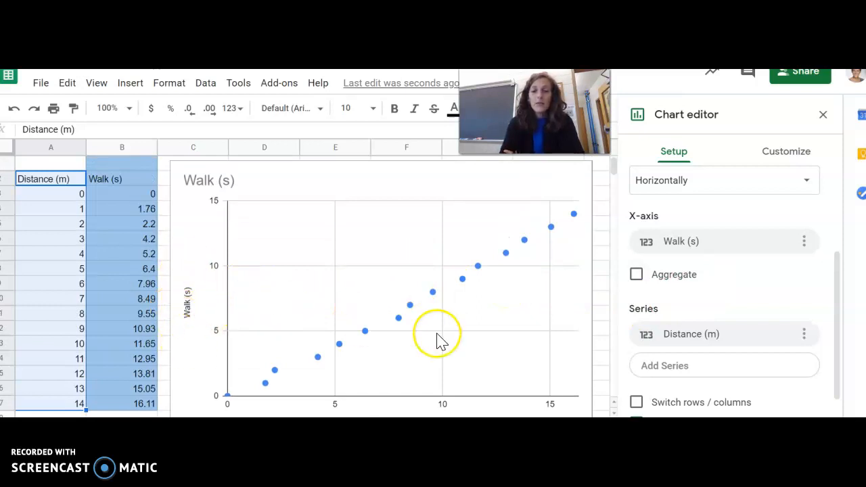
pyautogui.scroll(-1, 437, 340)
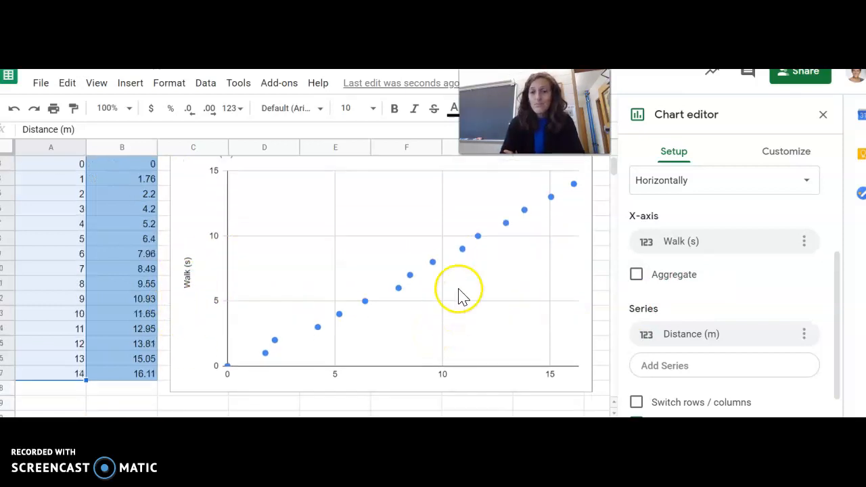
pyautogui.scroll(1, 459, 292)
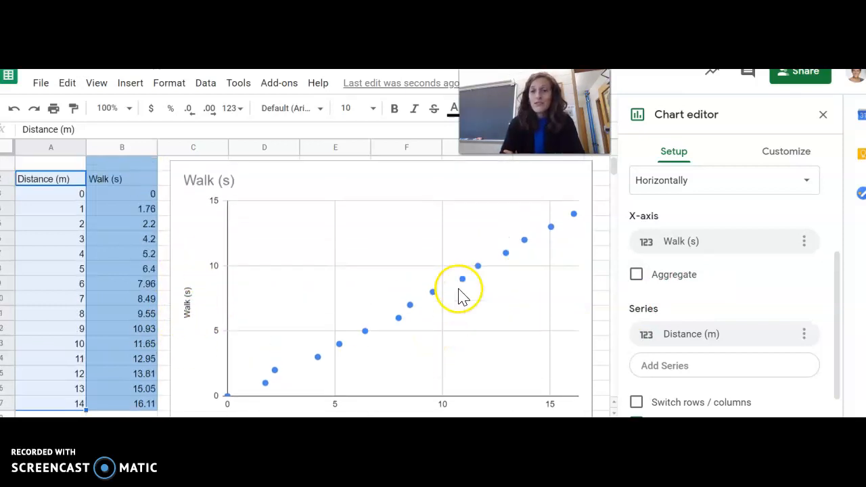
pyautogui.click(794, 152)
pyautogui.scroll(3, 690, 197)
pyautogui.scroll(1, 690, 202)
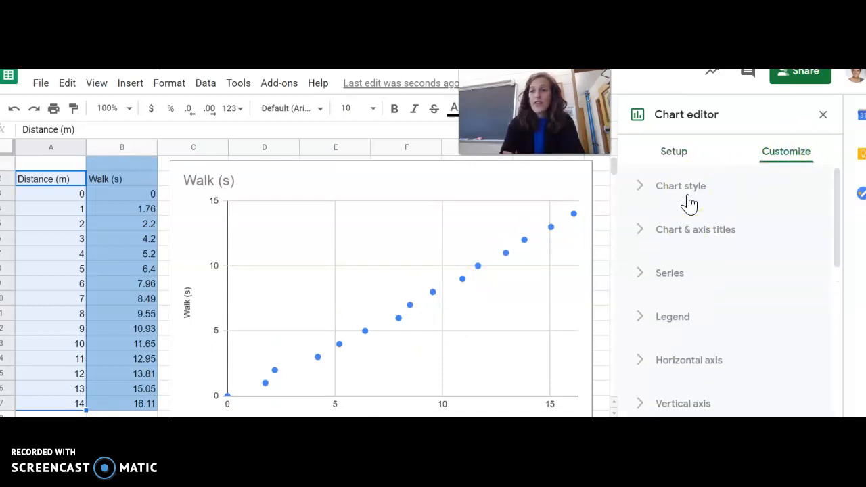
pyautogui.click(697, 232)
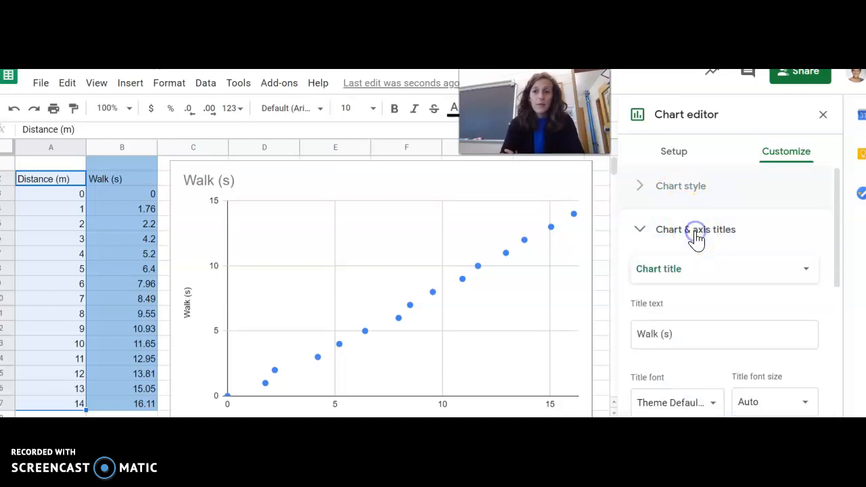
pyautogui.scroll(-1, 744, 284)
pyautogui.tripleClick(690, 314)
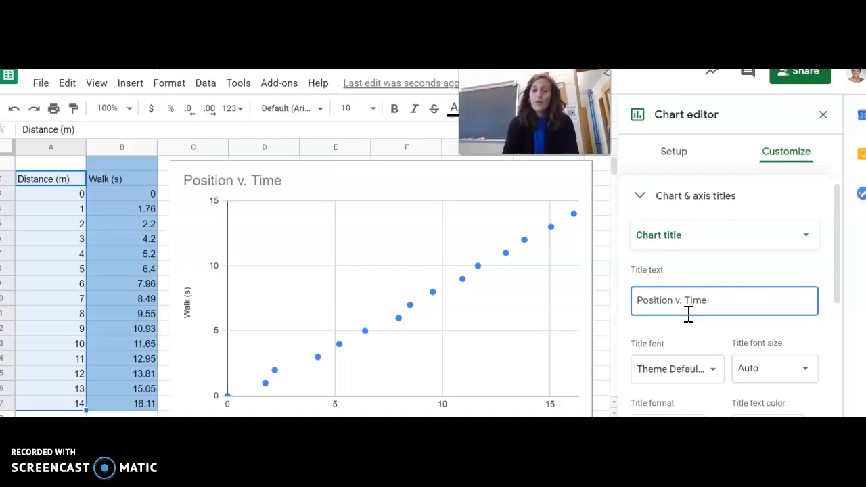
# - Set the horizontal axis title to "Time (s)"
pyautogui.scroll(-2, 687, 318)
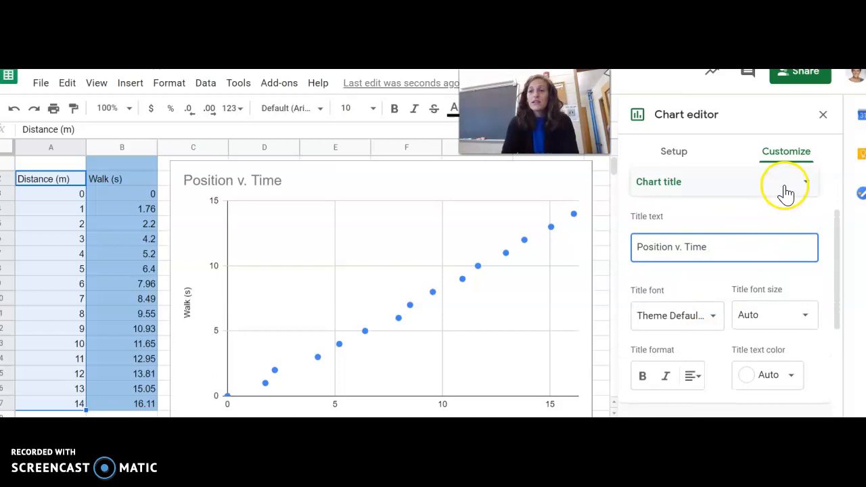
pyautogui.click(732, 182)
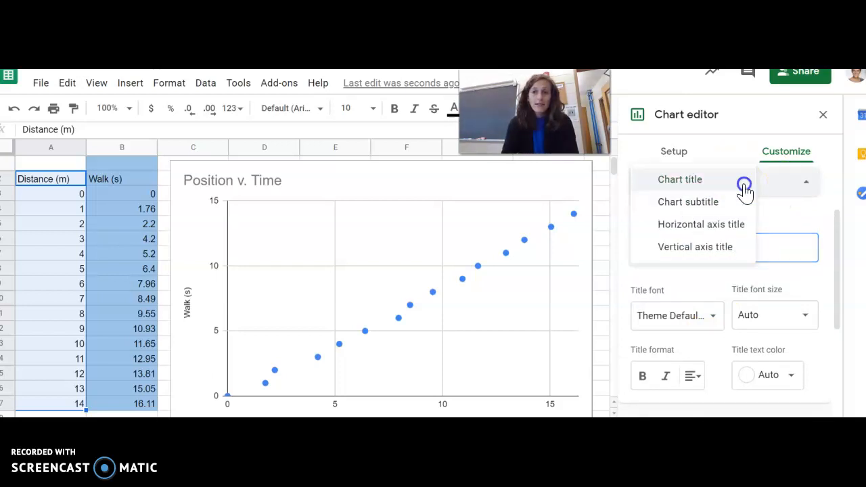
pyautogui.click(719, 225)
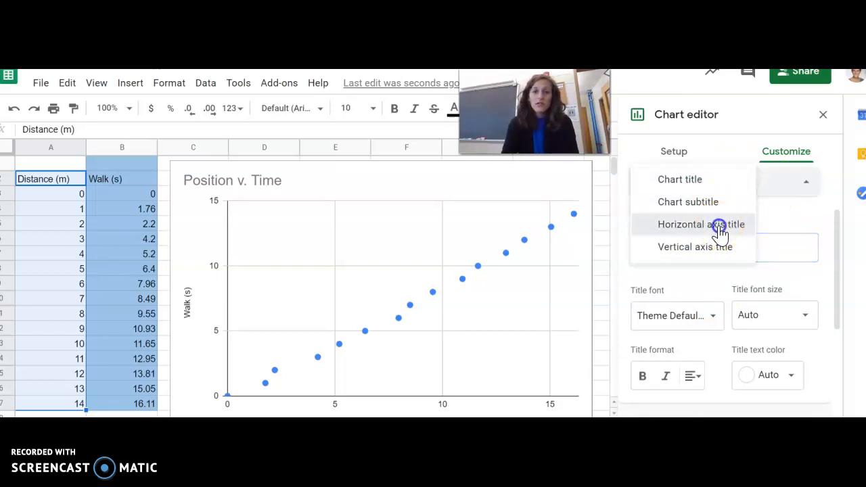
pyautogui.click(710, 245)
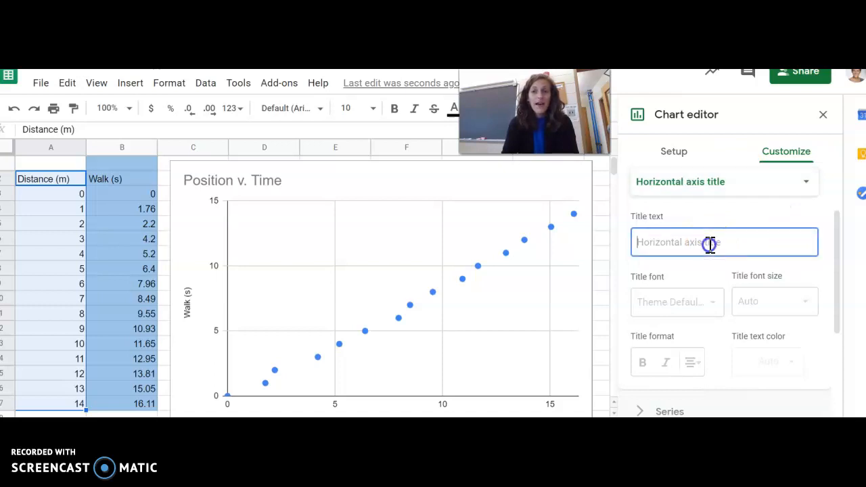
pyautogui.write('Time (s')
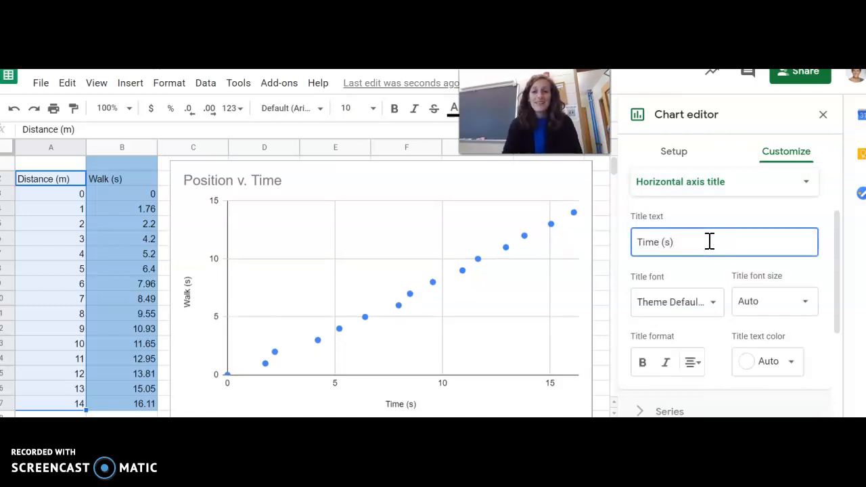
# - Replace the vertical axis title with "Position (m)"
pyautogui.click(772, 184)
pyautogui.click(739, 213)
pyautogui.click(689, 243)
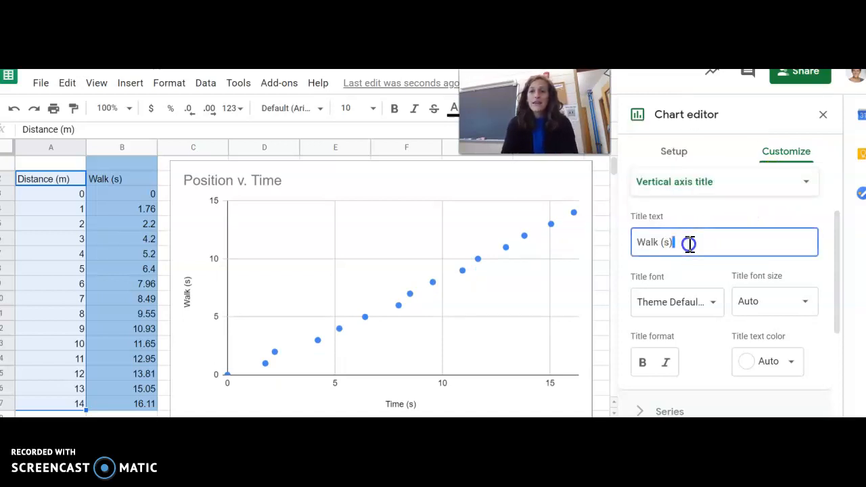
pyautogui.write('Position (m')
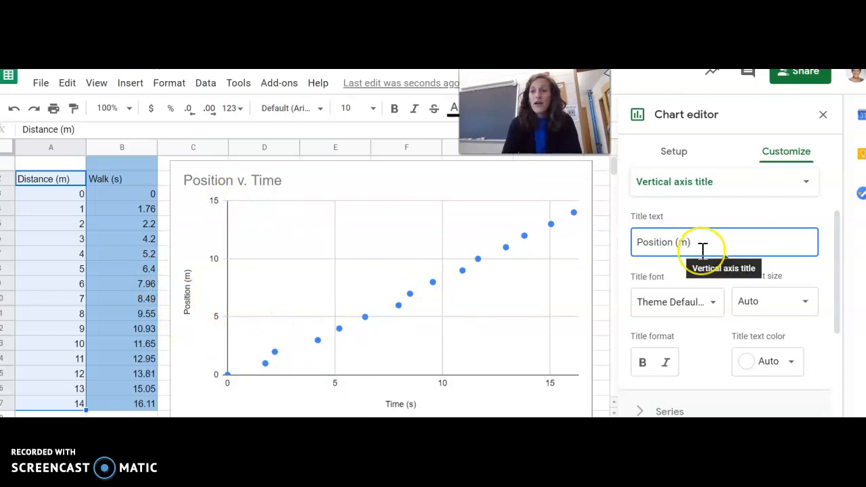
pyautogui.scroll(-1, 703, 247)
pyautogui.scroll(-2, 703, 251)
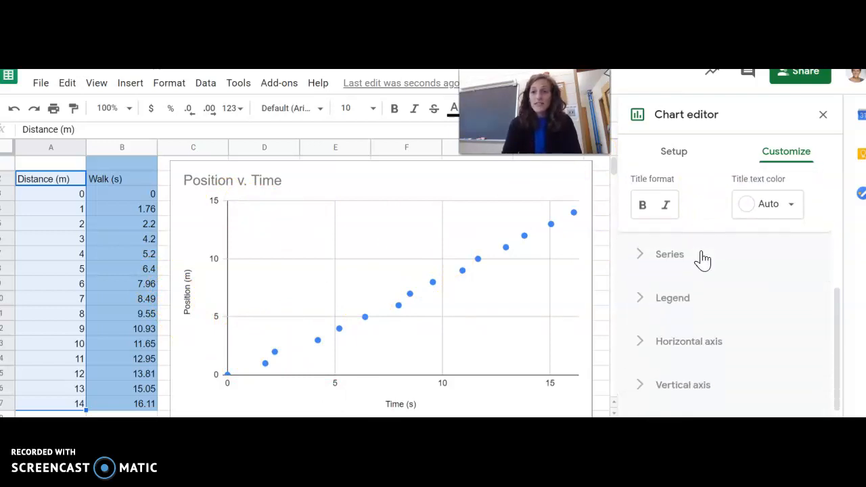
# - Add a trendline to the Distance (m) series of the Position v. Time chart
pyautogui.scroll(-1, 703, 260)
pyautogui.click(745, 294)
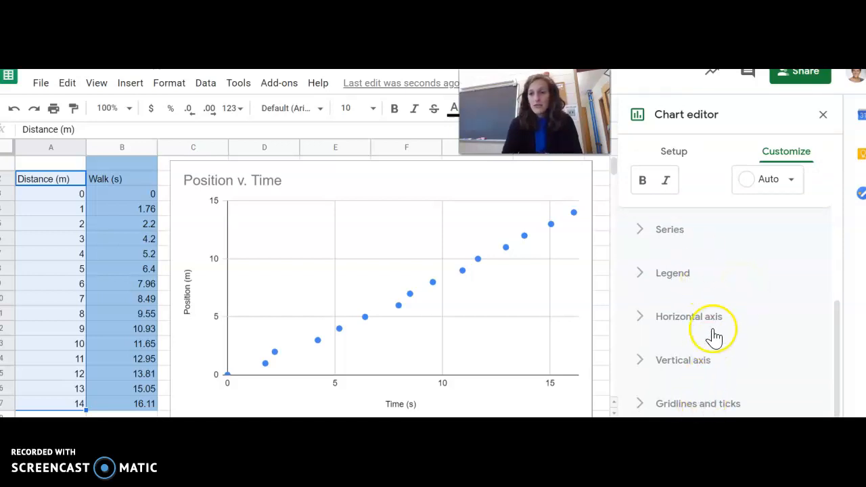
pyautogui.click(677, 232)
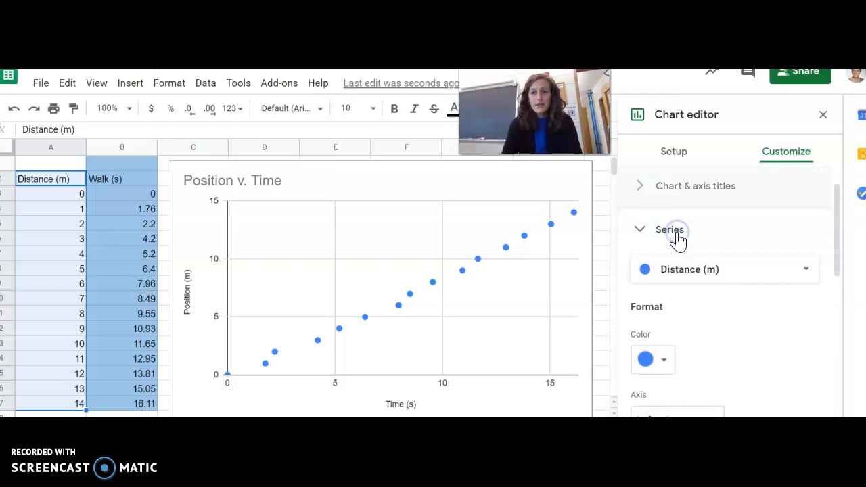
pyautogui.scroll(-4, 745, 308)
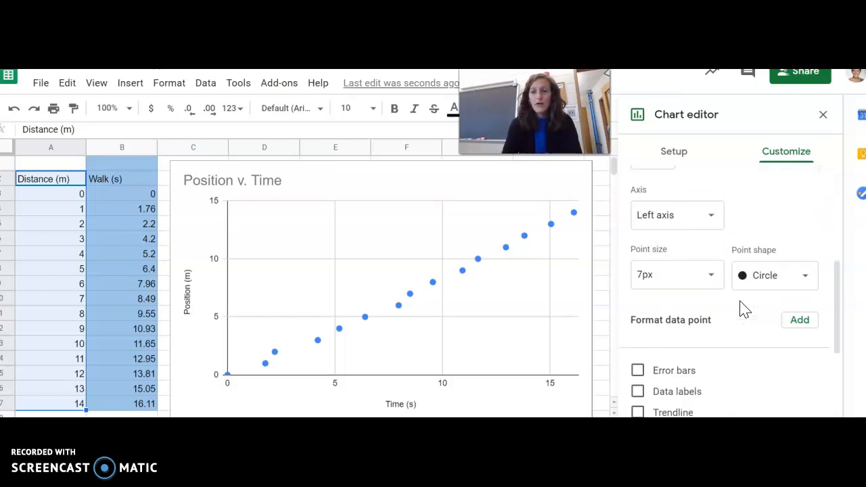
pyautogui.scroll(-2, 741, 309)
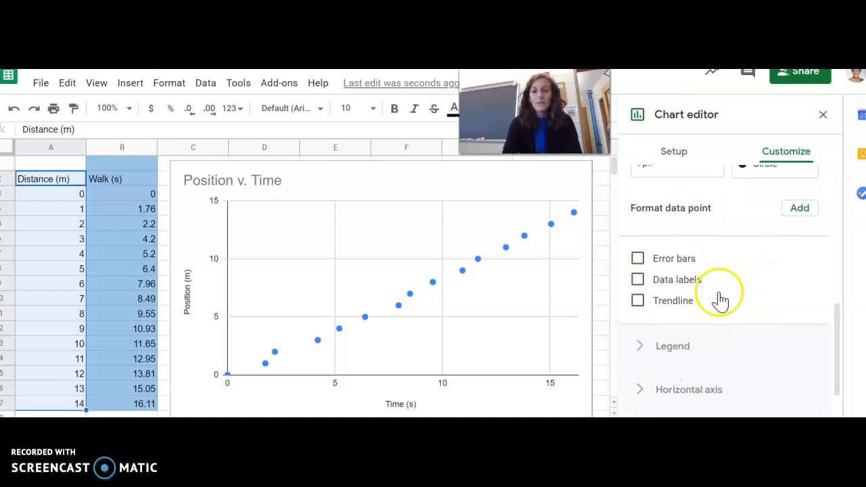
pyautogui.click(646, 306)
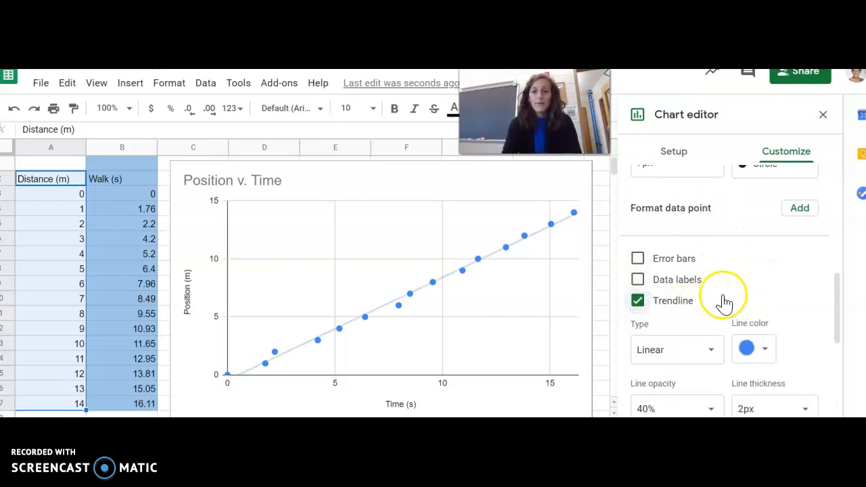
# - Set the trendline's label to Use Equation so the chart legend shows the line's equation
pyautogui.scroll(-1, 722, 303)
pyautogui.scroll(-3, 723, 303)
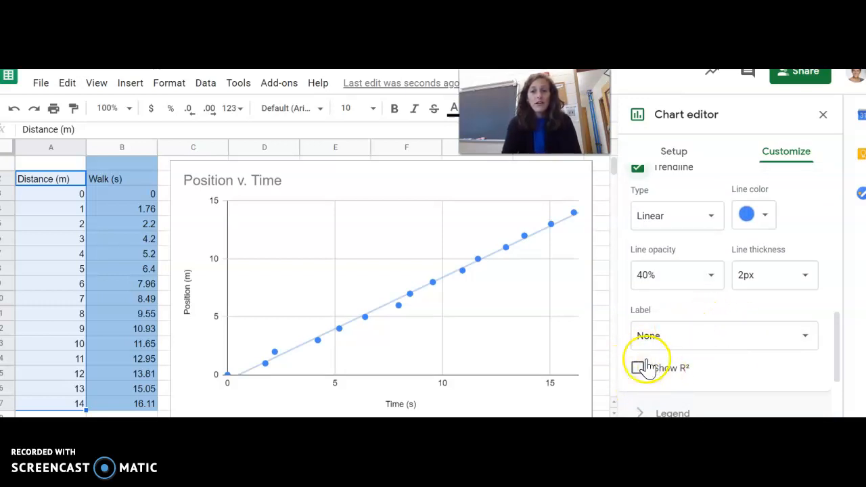
pyautogui.click(743, 338)
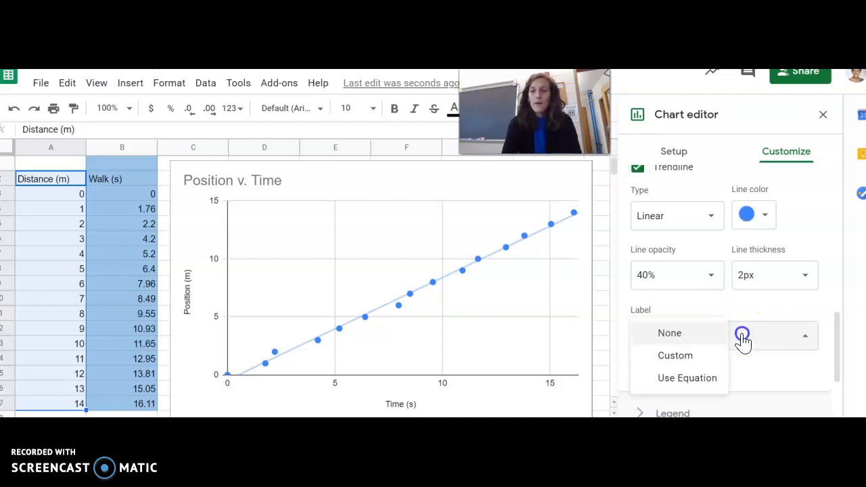
pyautogui.click(697, 378)
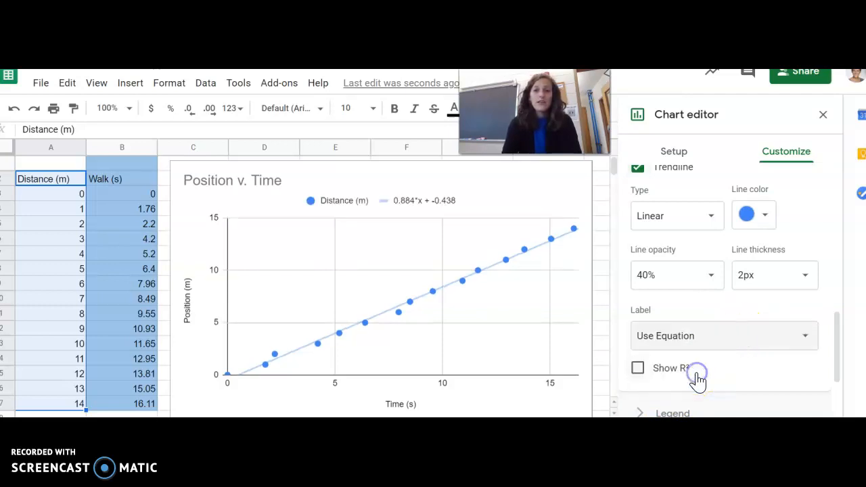
# - Choose Linear as the trendline type and close the chart editor
pyautogui.click(716, 231)
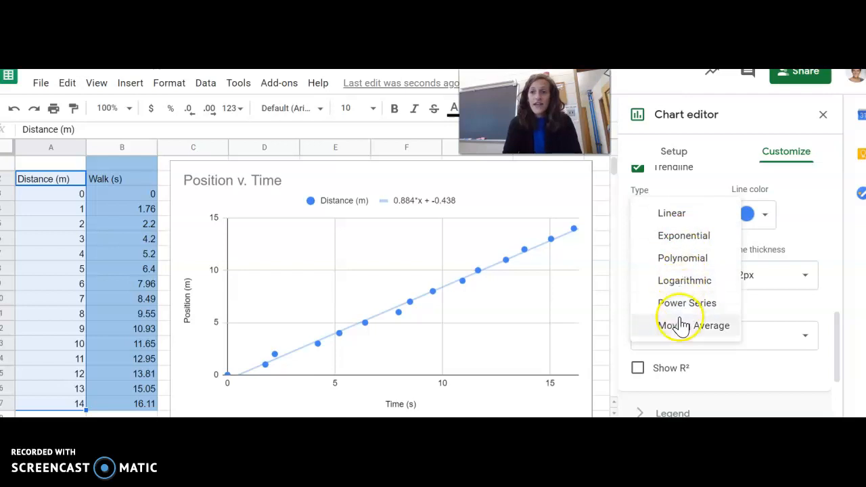
pyautogui.click(681, 214)
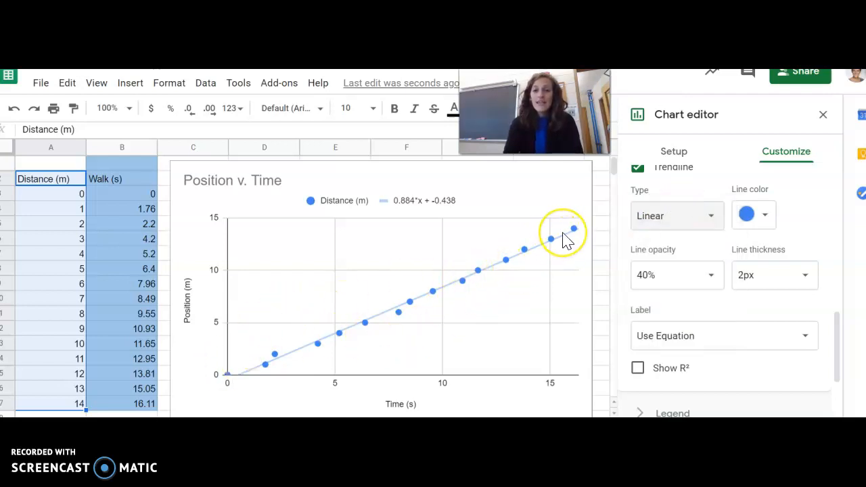
pyautogui.click(823, 121)
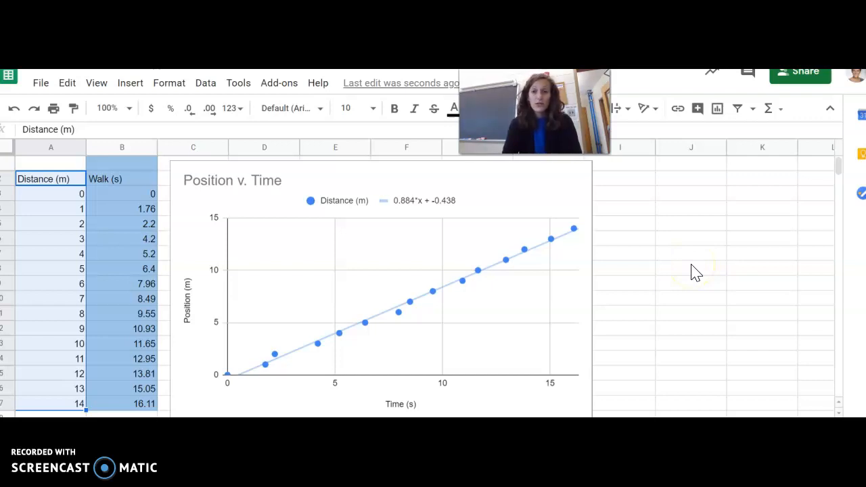
pyautogui.click(674, 251)
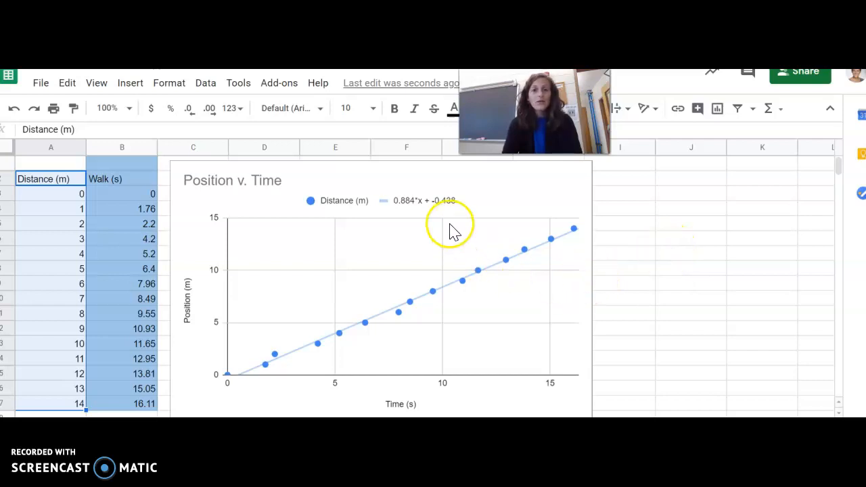